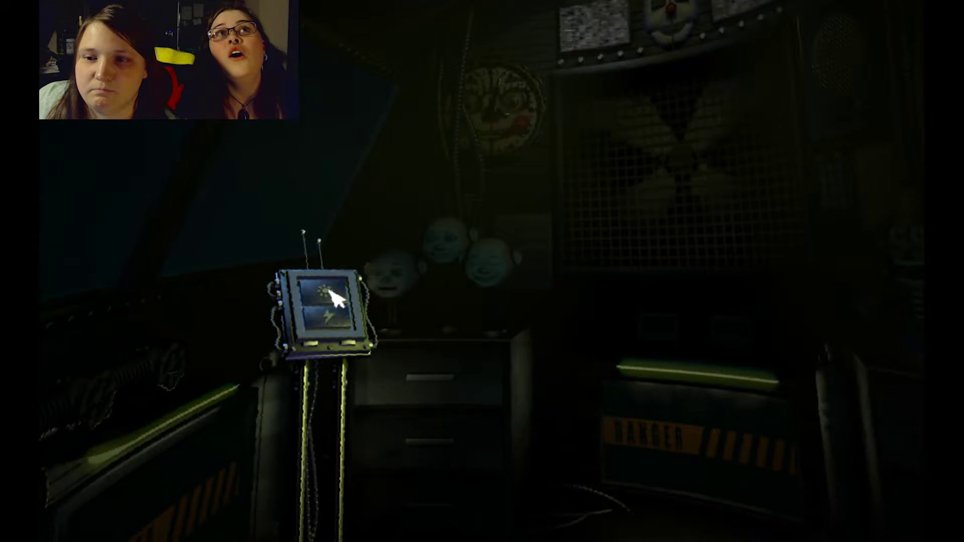
{"action": "left_click", "coordinate": [333, 298]}
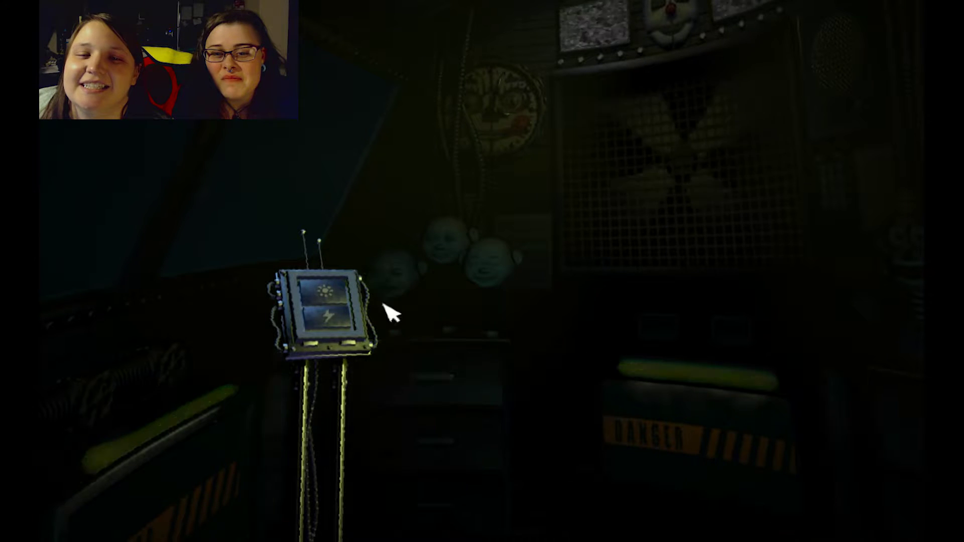
{"action": "left_click", "coordinate": [299, 300]}
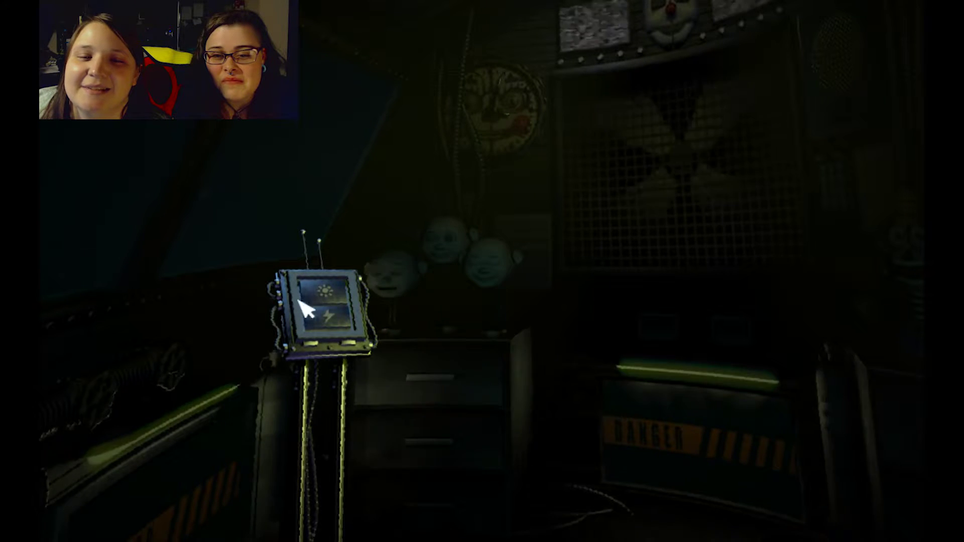
{"action": "left_click", "coordinate": [330, 289]}
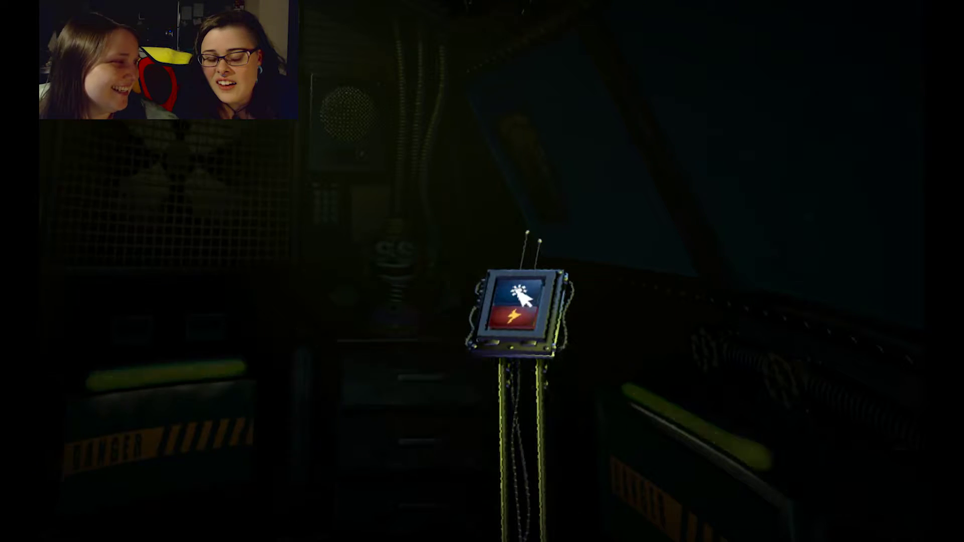
{"action": "left_click", "coordinate": [514, 287]}
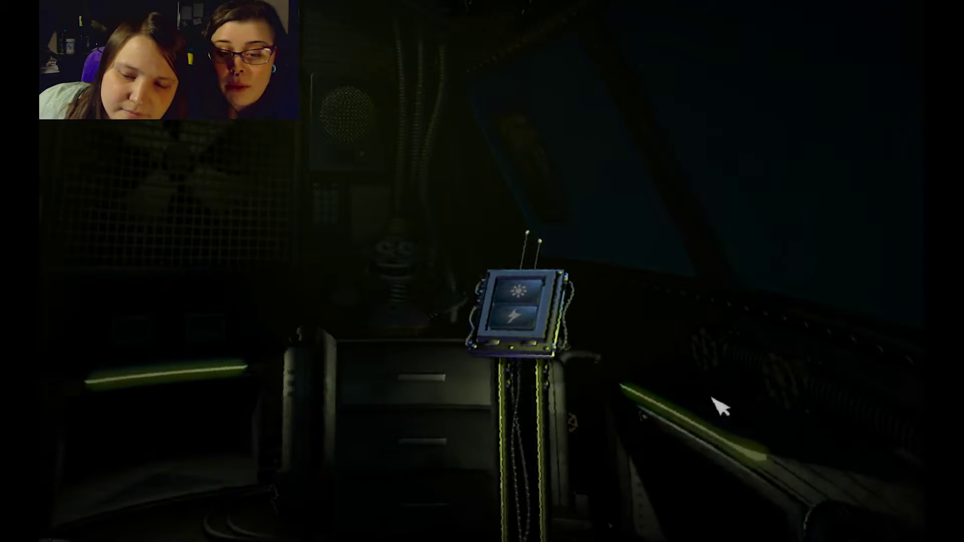
{"action": "left_click", "coordinate": [674, 519]}
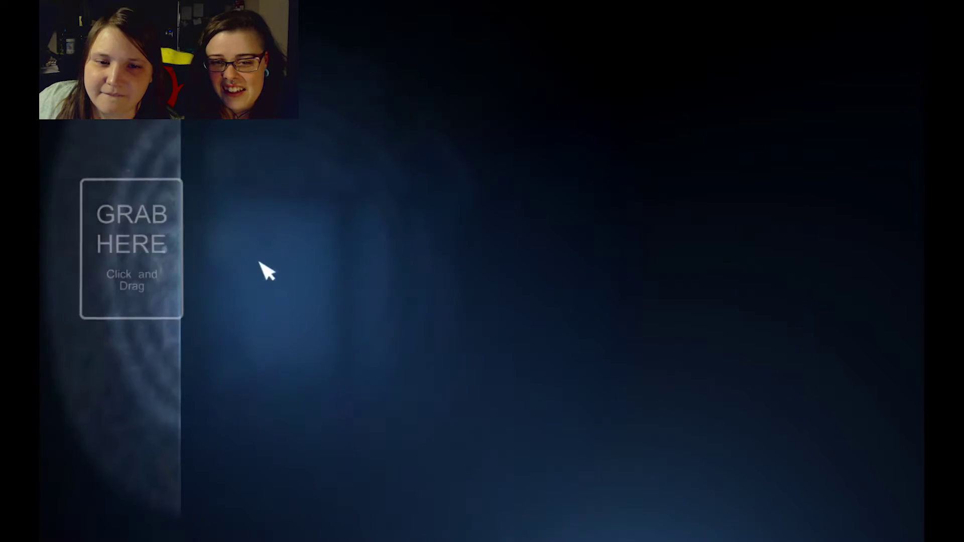
{"action": "left_click_drag", "start_coordinate": [155, 271], "coordinate": [433, 270]}
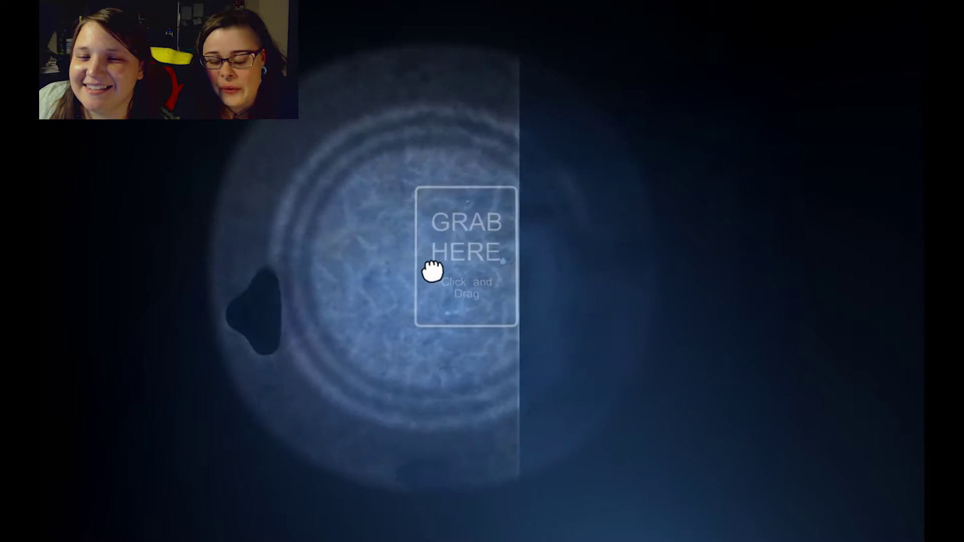
{"action": "left_click_drag", "start_coordinate": [432, 271], "coordinate": [858, 272]}
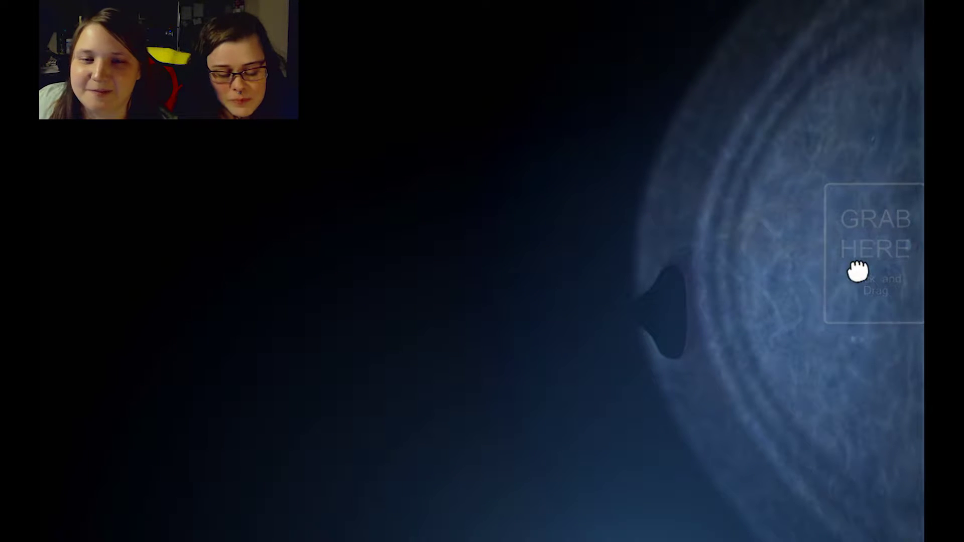